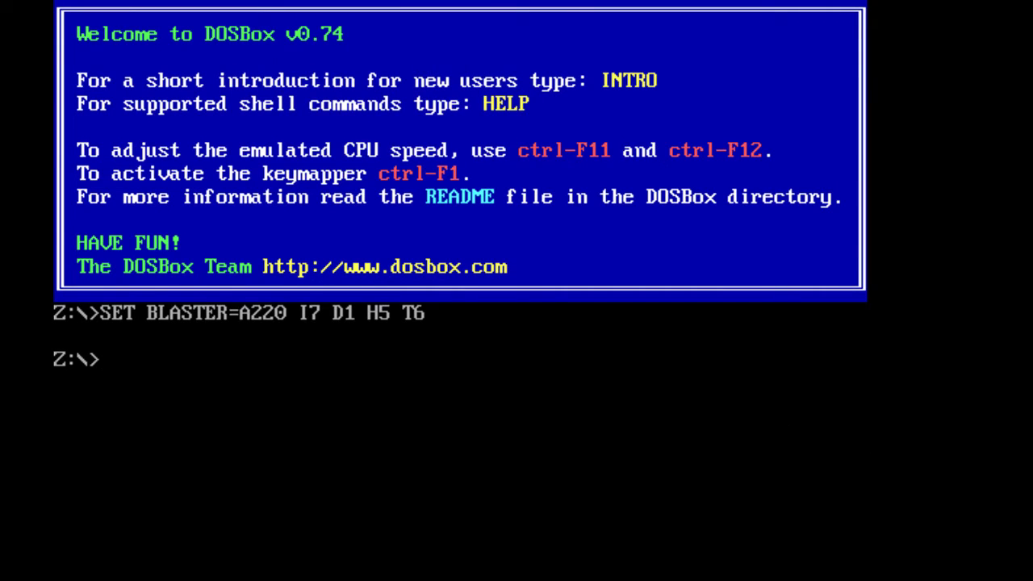
# Mount c:\dos as drive C and list the contents of that drive.
pyautogui.write('mount c c:\\dos')
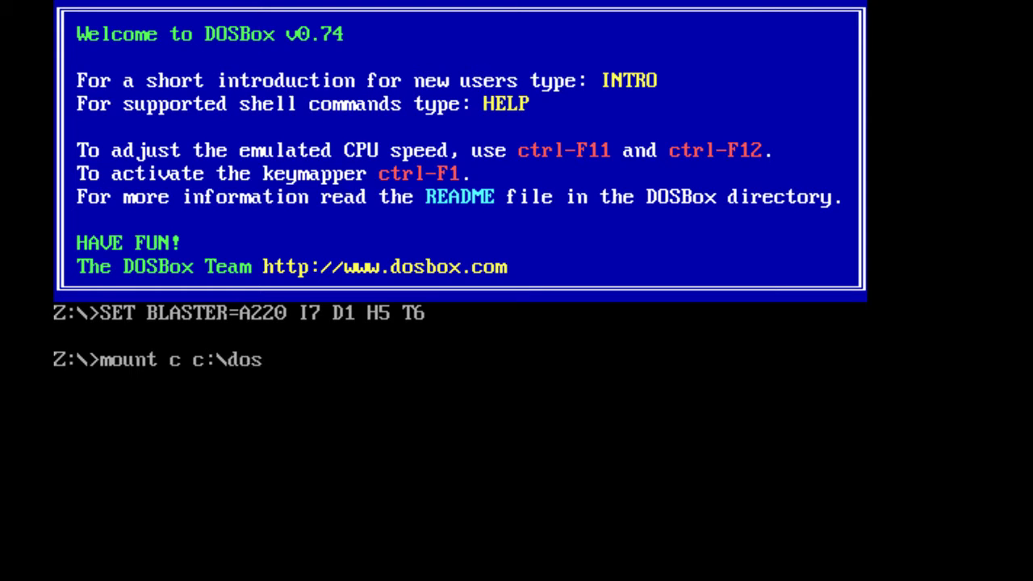
pyautogui.press('Return')
pyautogui.write('c:')
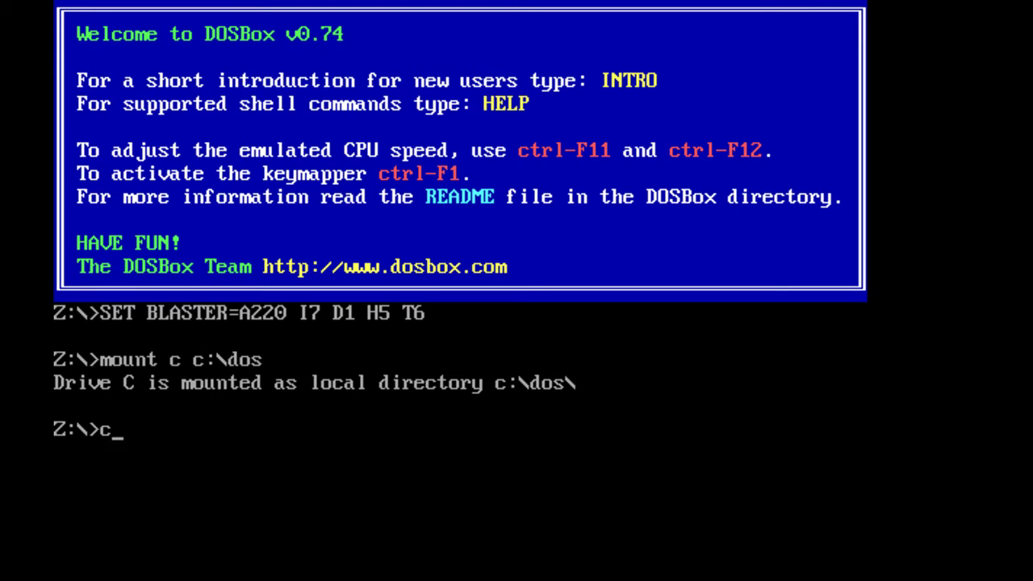
pyautogui.press('Return')
pyautogui.write('dir')
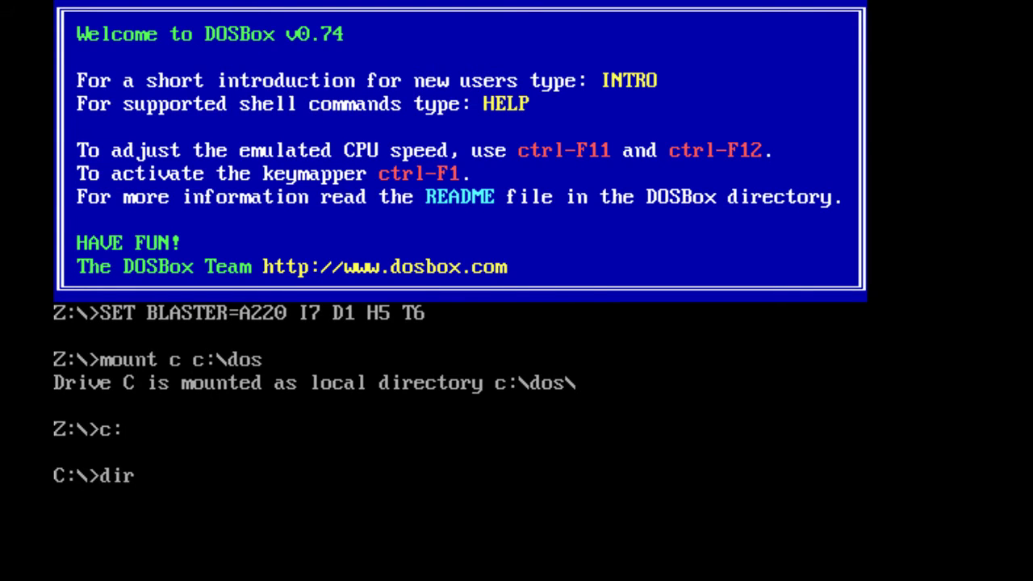
pyautogui.press('Return')
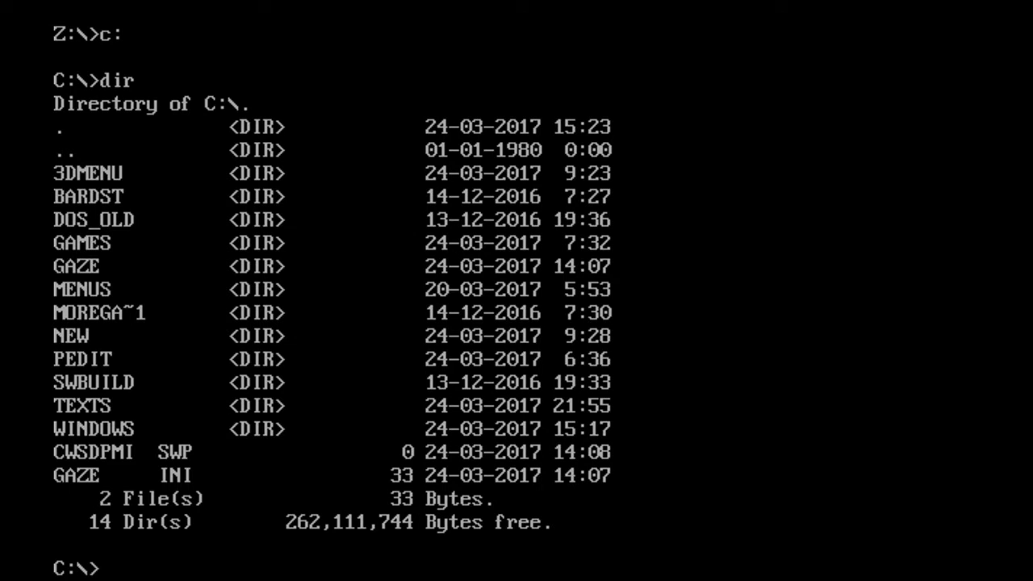
# Change to the gaze directory and list its files.
pyautogui.write('cd gaze')
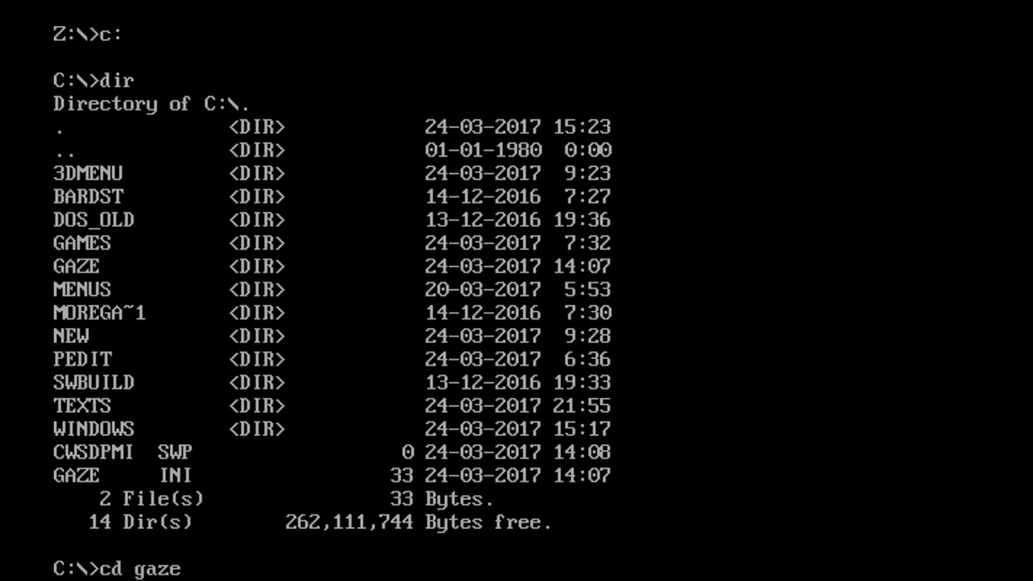
pyautogui.press('BackSpace')
pyautogui.press('BackSpace')
pyautogui.press('BackSpace')
pyautogui.press('BackSpace')
pyautogui.write('gaze')
pyautogui.press('Return')
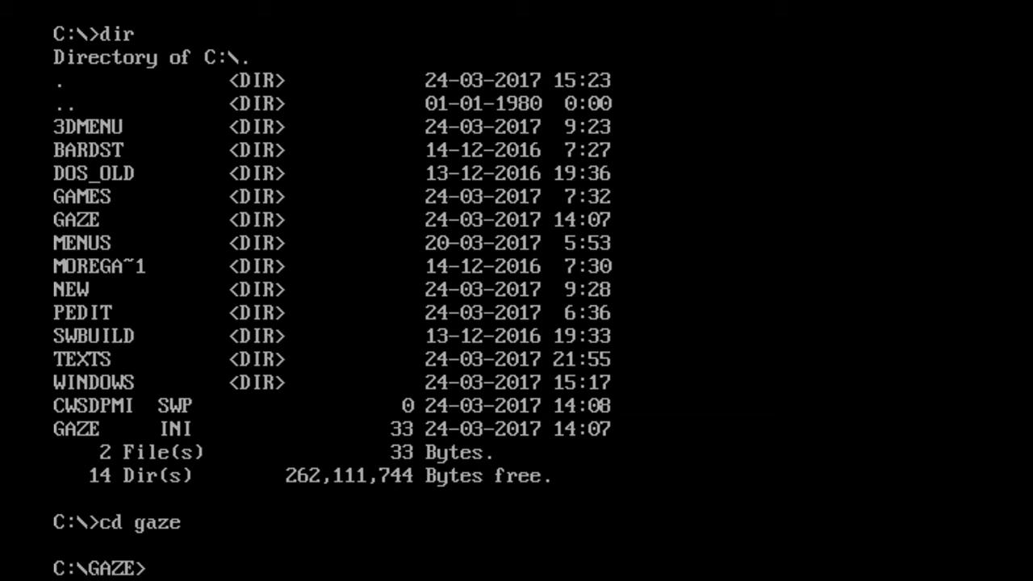
pyautogui.write('dir')
pyautogui.press('Return')
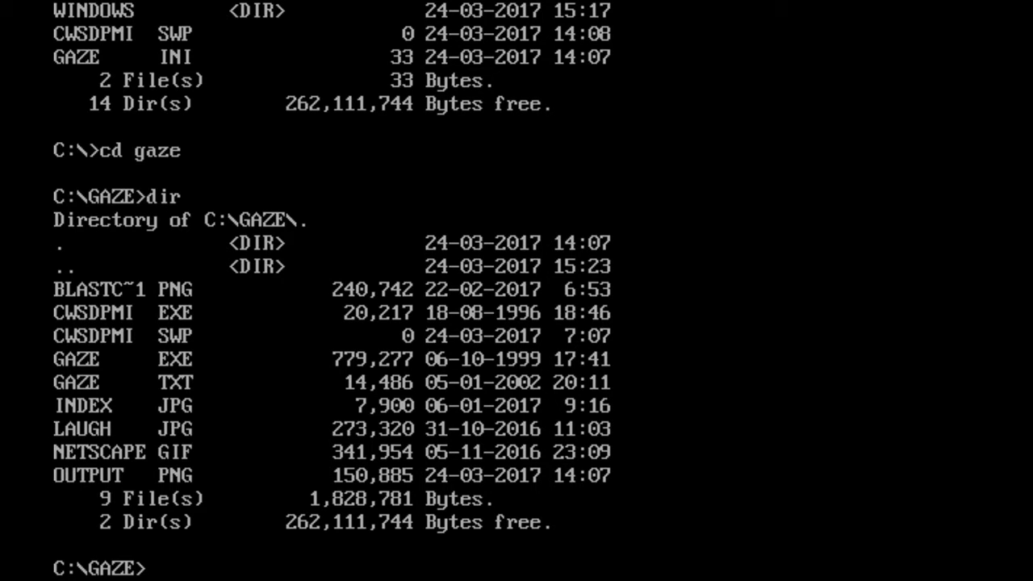
# Launch the gaze program from its directory and bring up its main options.
pyautogui.write('haz')
pyautogui.press('BackSpace')
pyautogui.press('BackSpace')
pyautogui.press('BackSpace')
pyautogui.write('gaze')
pyautogui.press('Return')
pyautogui.press('Down')
pyautogui.press('Up')
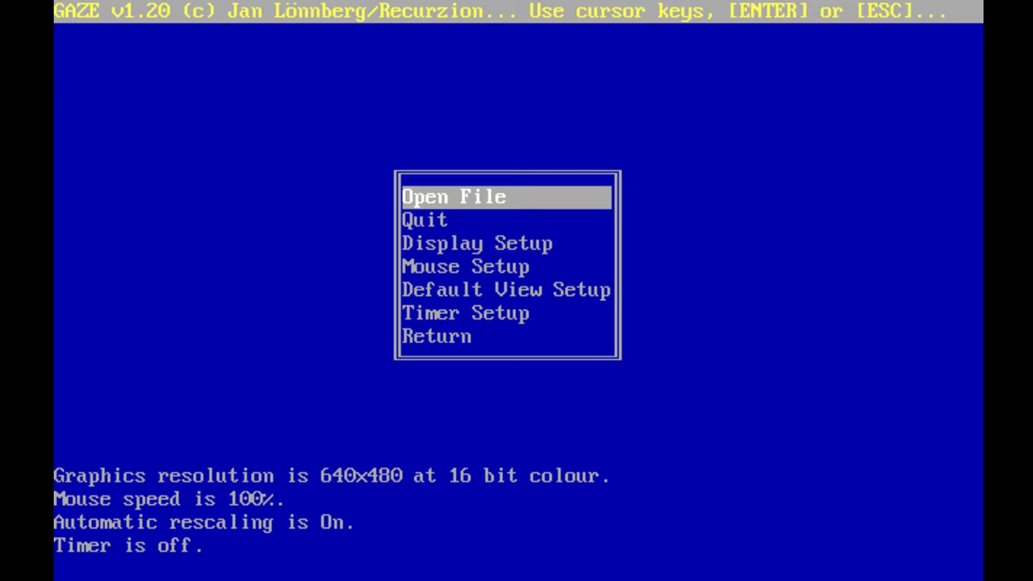
pyautogui.press('Down')
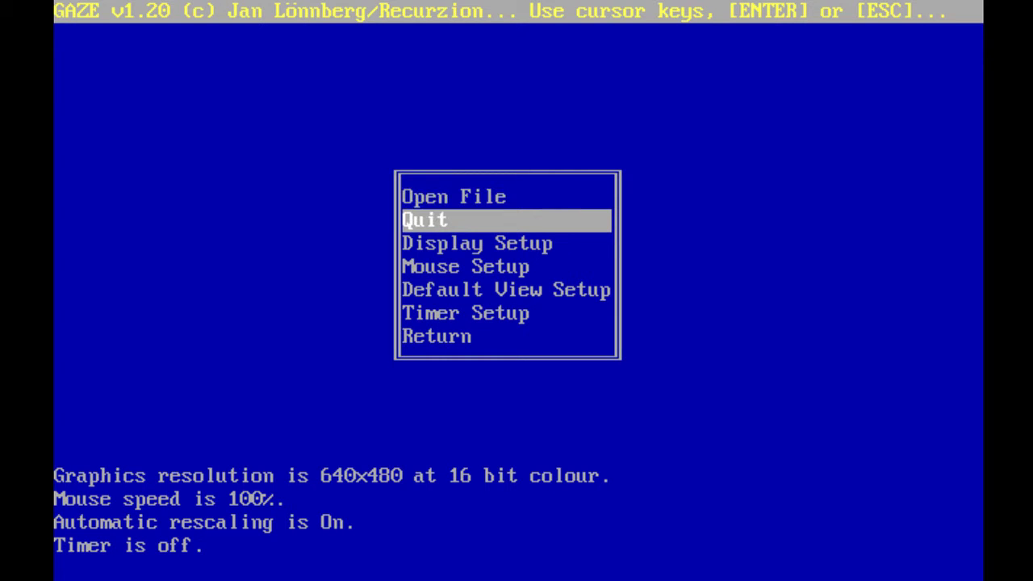
pyautogui.press('Up')
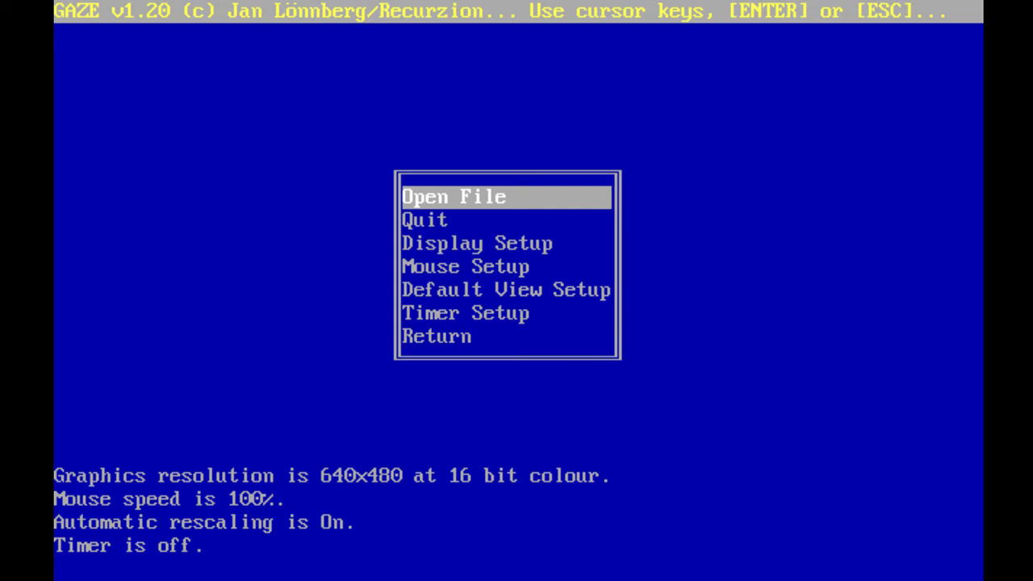
pyautogui.press('Down')
pyautogui.press('Up')
# Open the picture file list and look through the image files in the GAZE directory.
pyautogui.press('Return')
pyautogui.press('Down')
pyautogui.press('Down')
pyautogui.press('Down')
pyautogui.press('Down')
pyautogui.press('Down')
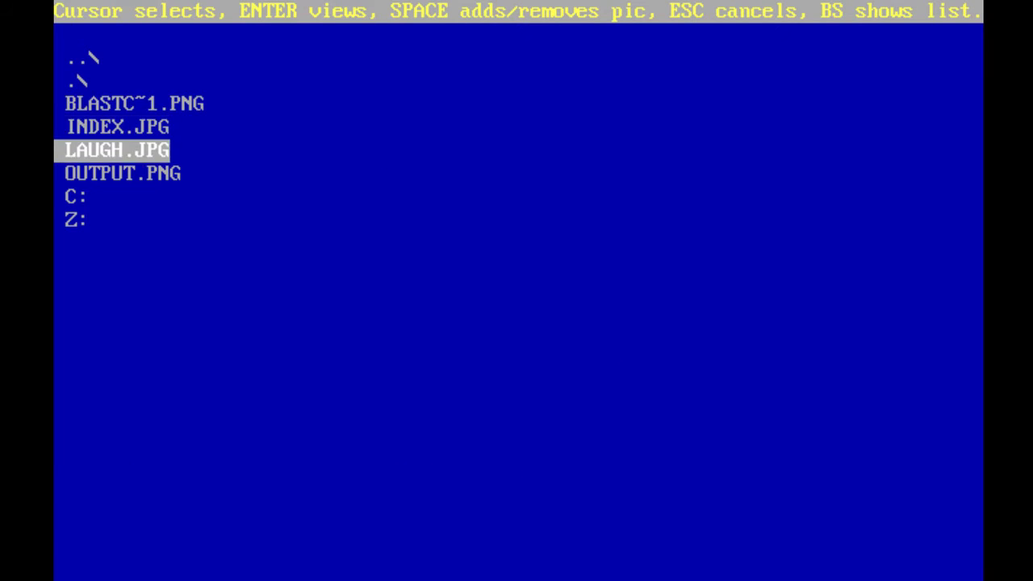
pyautogui.press('Up')
pyautogui.press('Up')
pyautogui.press('Up')
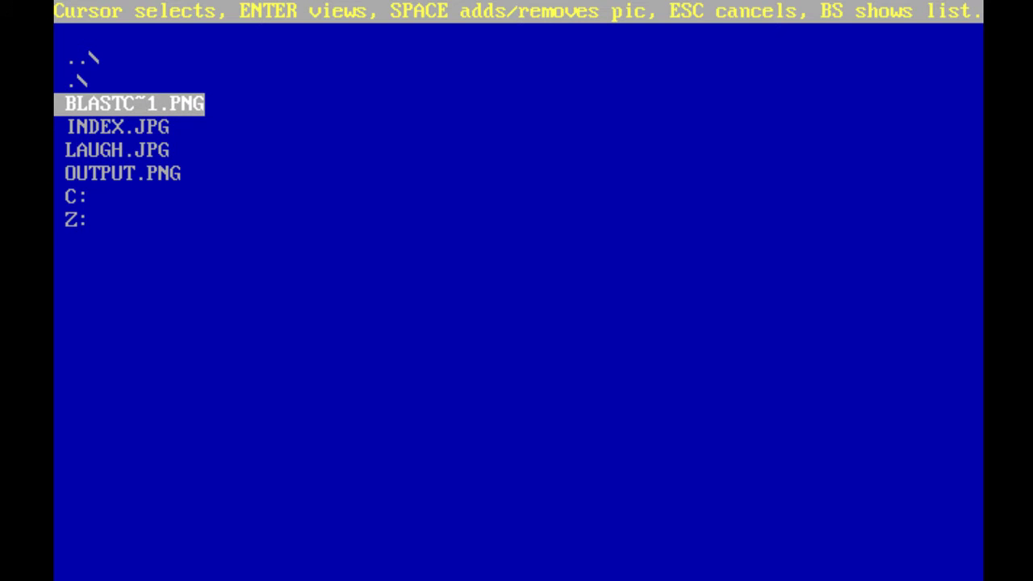
pyautogui.press('Down')
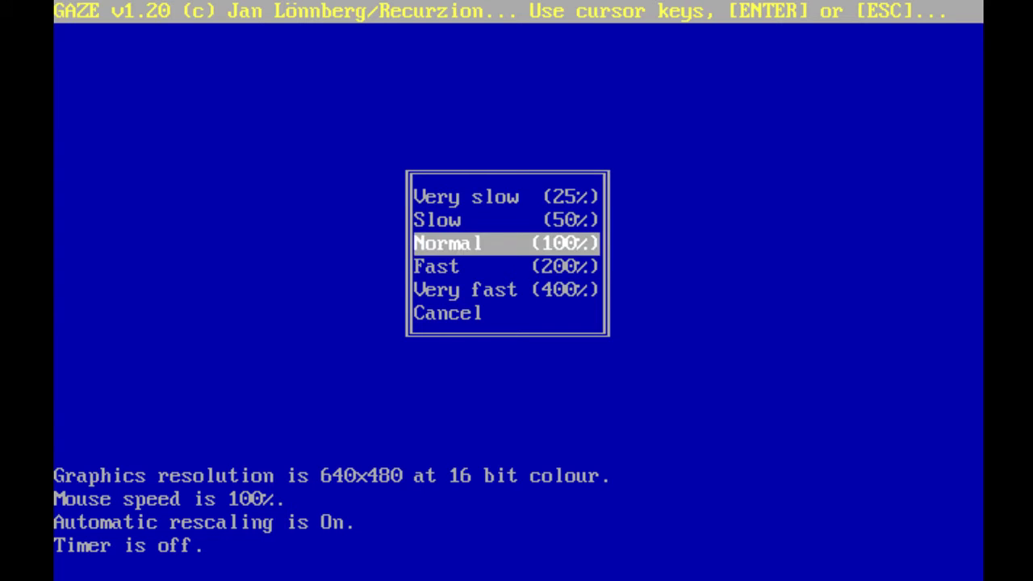
# Cancel the mouse speed setup without choosing another speed.
pyautogui.press('Down')
pyautogui.press('Down')
pyautogui.press('Down')
pyautogui.press('Return')
# Reopen the picture list and mark BLASTC~1.PNG, INDEX.JPG, LAUGH.JPG and OUTPUT.PNG.
pyautogui.press('Return')
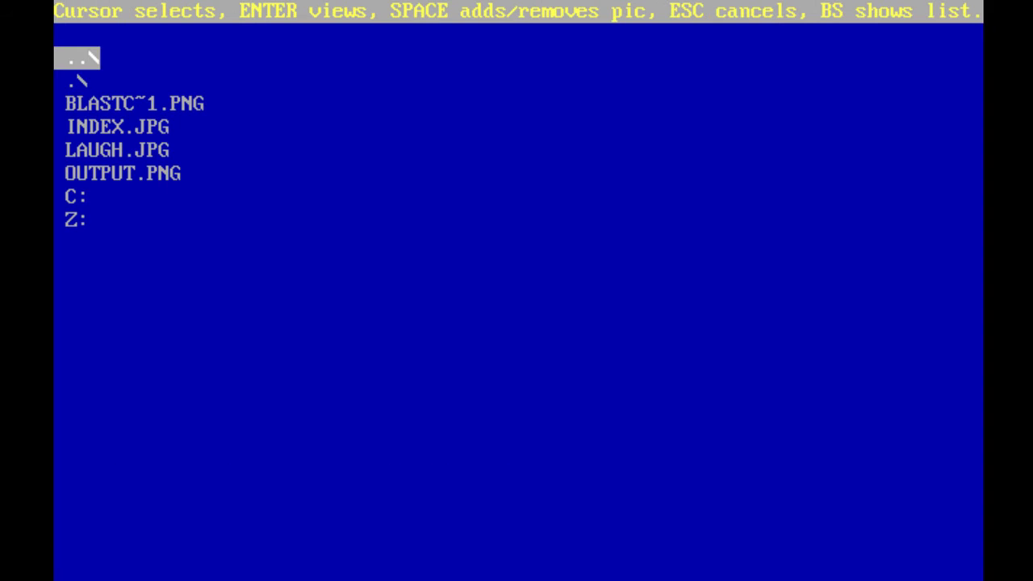
pyautogui.press('Down')
pyautogui.press('Down')
pyautogui.press('Down')
pyautogui.press('Up')
pyautogui.press('Down')
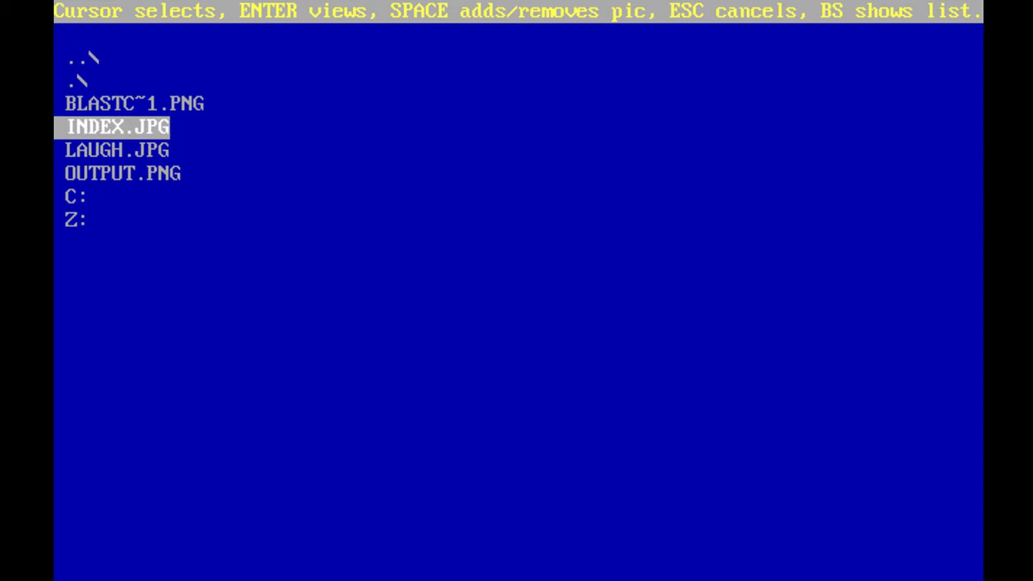
pyautogui.press('space')
pyautogui.press('space')
pyautogui.press('Up')
pyautogui.press('Up')
pyautogui.press('Up')
pyautogui.press('space')
pyautogui.press('Down')
pyautogui.press('Down')
pyautogui.press('space')
pyautogui.press('Up')
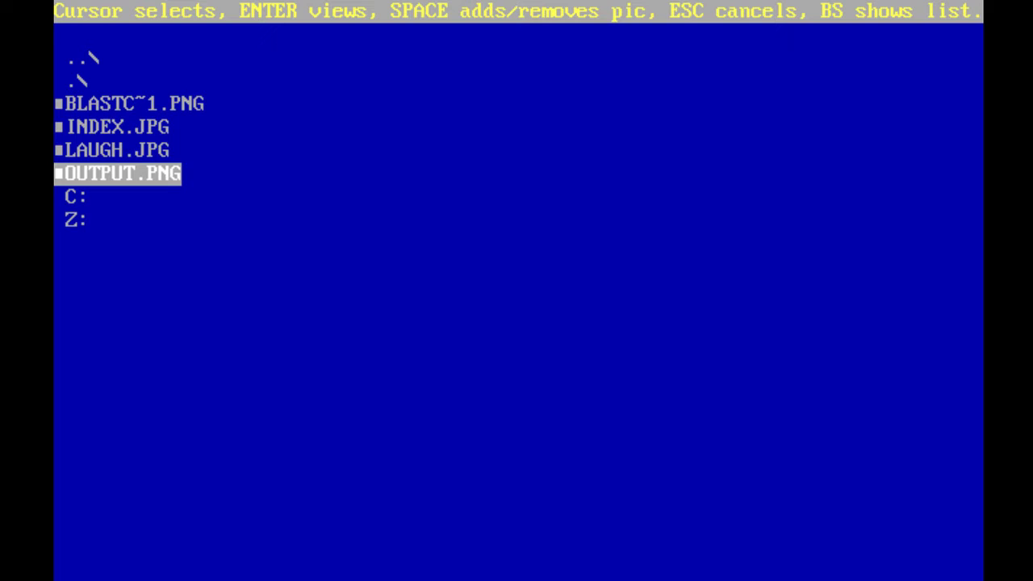
# Remove the marks from all four pictures in the file list.
pyautogui.press('Up')
pyautogui.press('Up')
pyautogui.press('Up')
pyautogui.press('space')
pyautogui.press('Down')
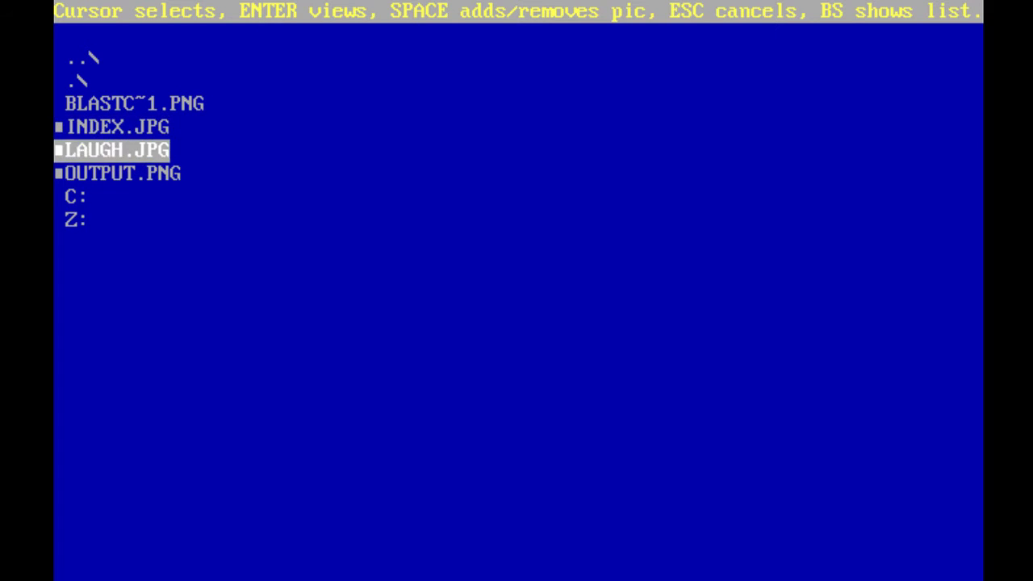
pyautogui.press('Down')
pyautogui.press('space')
pyautogui.press('Down')
pyautogui.press('Up')
pyautogui.press('Up')
pyautogui.press('Up')
pyautogui.press('space')
pyautogui.press('Up')
pyautogui.press('Up')
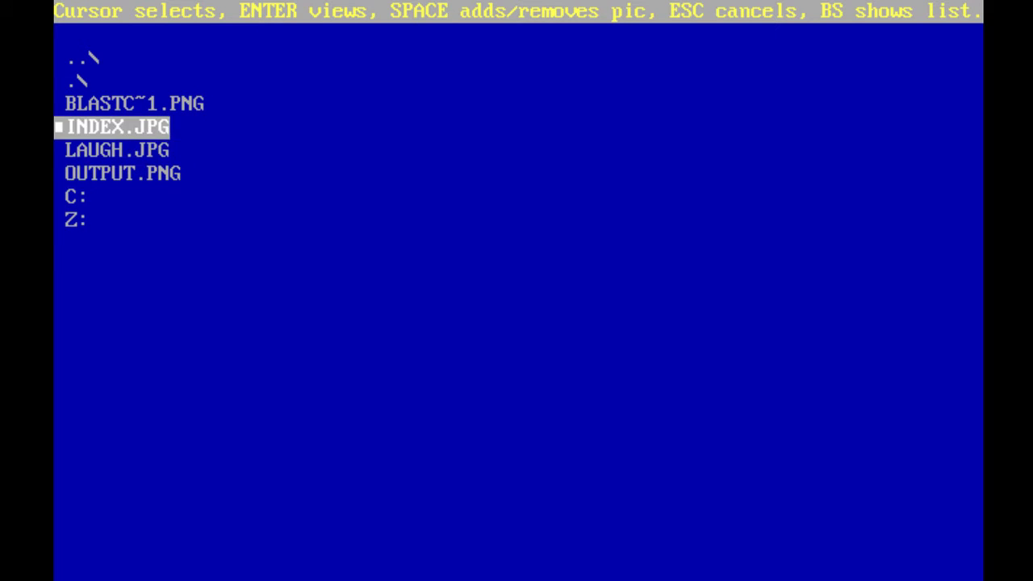
pyautogui.press('Down')
pyautogui.press('space')
# Look over the mouse speed options from Very slow (25%) to Very fast (400%) and cancel the setup.
pyautogui.press('Up')
pyautogui.press('Up')
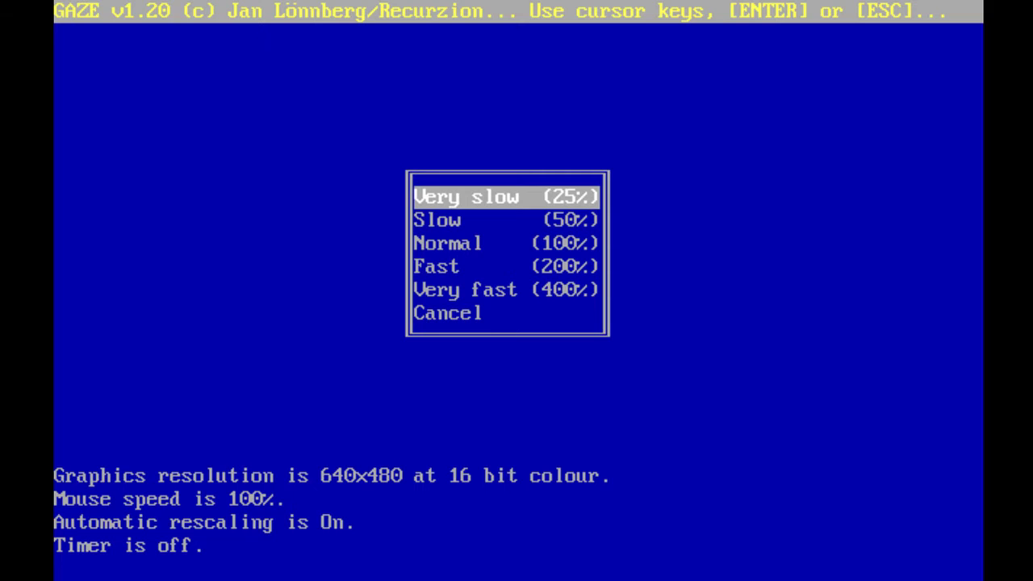
pyautogui.press('Down')
pyautogui.press('Up')
pyautogui.press('Up')
pyautogui.press('Return')
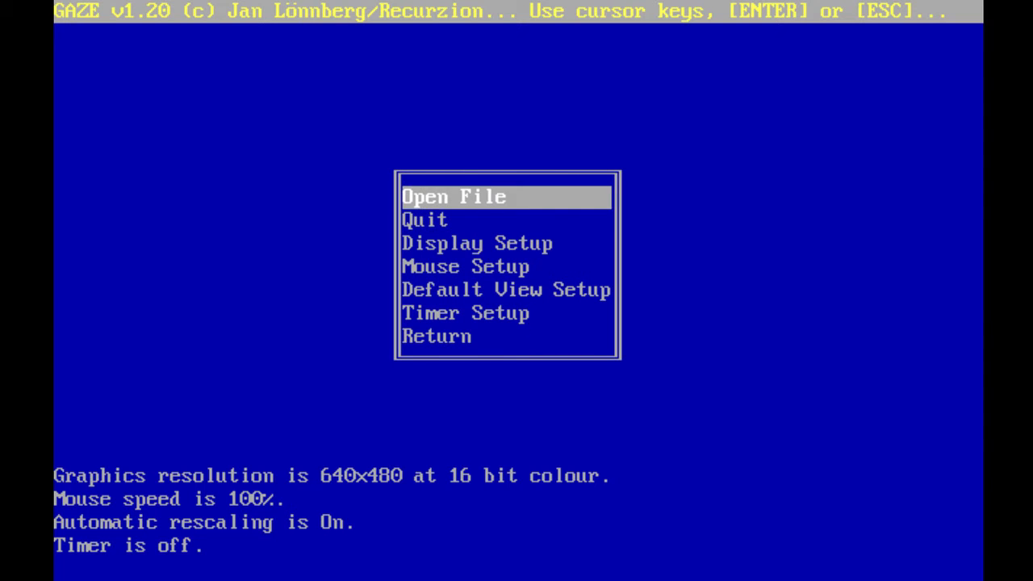
# Look over the setup entries, then quit GAZE to the DOS prompt.
pyautogui.press('Down')
pyautogui.press('Down')
pyautogui.press('Down')
pyautogui.press('Down')
pyautogui.press('Down')
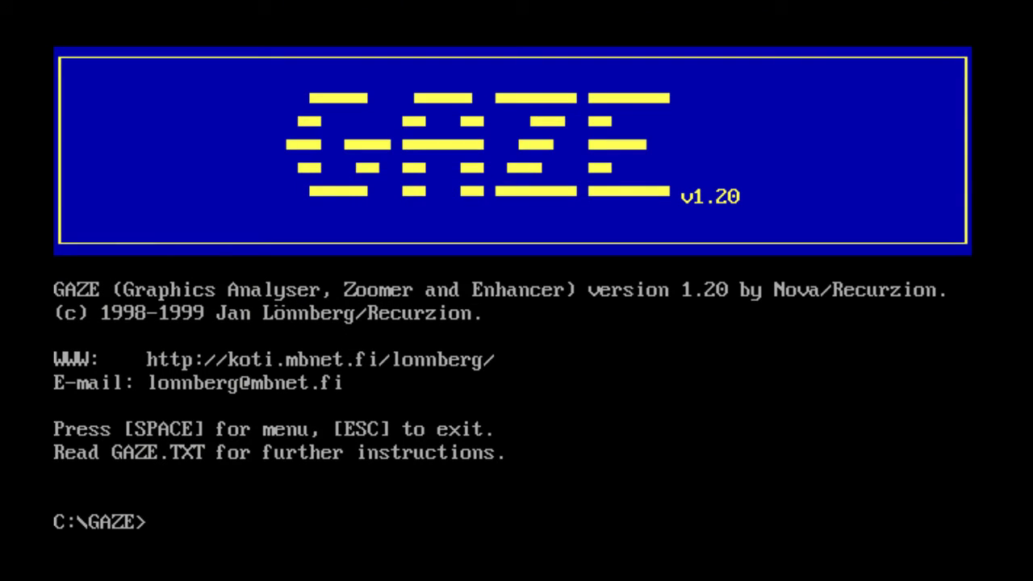
# Go up from the GAZE directory to the root of drive C and list its contents.
pyautogui.write('d')
pyautogui.press('BackSpace')
pyautogui.write('cd ..')
pyautogui.press('Return')
pyautogui.write('dir')
pyautogui.press('Return')
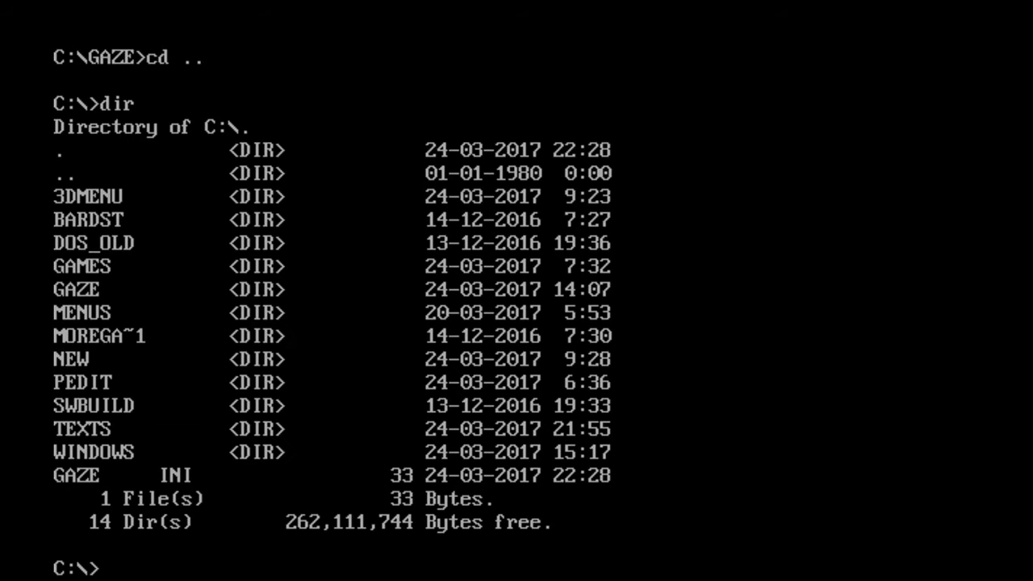
# Change to the games directory and list its contents.
pyautogui.write('cd games')
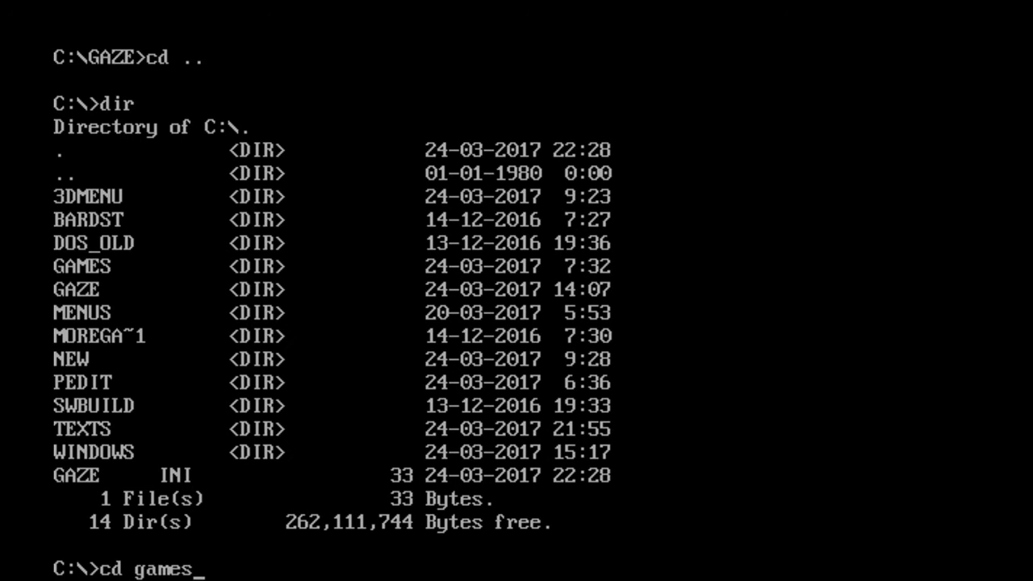
pyautogui.press('Return')
pyautogui.write('dir')
pyautogui.press('Return')
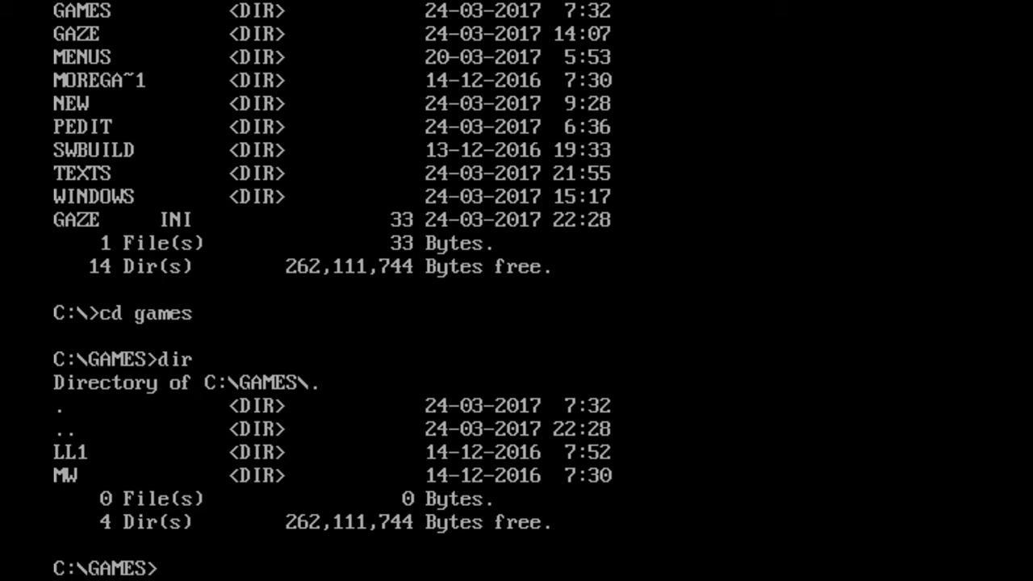
# Return from the games directory to the root of drive C and list the root again.
pyautogui.write('cd ..')
pyautogui.press('Return')
pyautogui.write('dir')
pyautogui.press('Return')
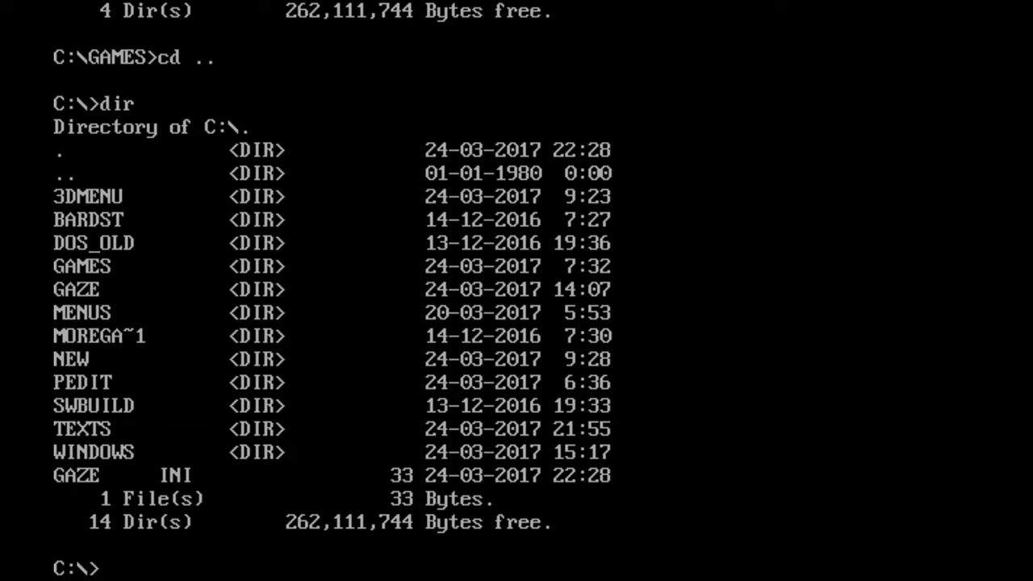
pyautogui.write('dor')
pyautogui.press('Return')
pyautogui.write('dir')
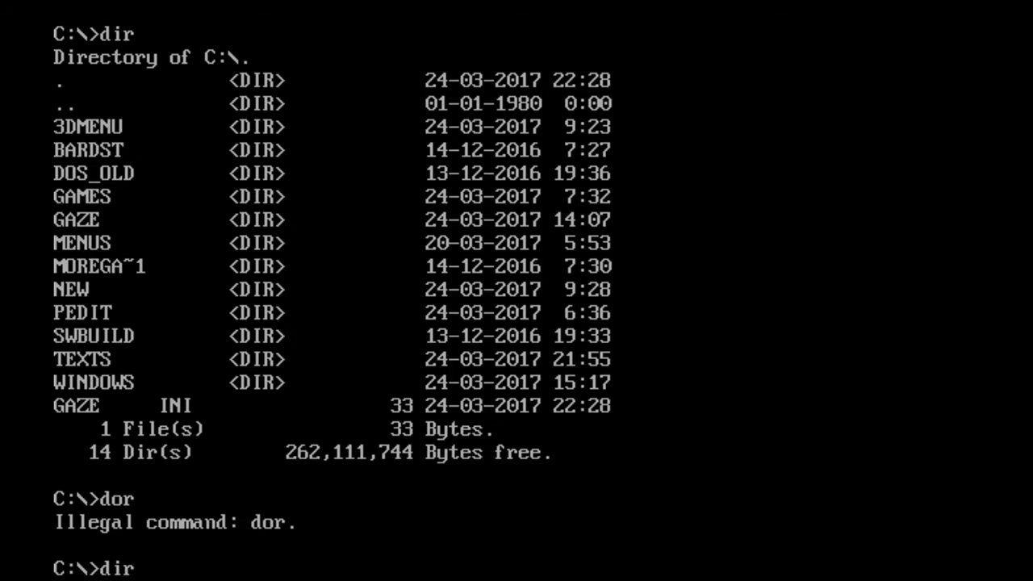
pyautogui.press('Return')
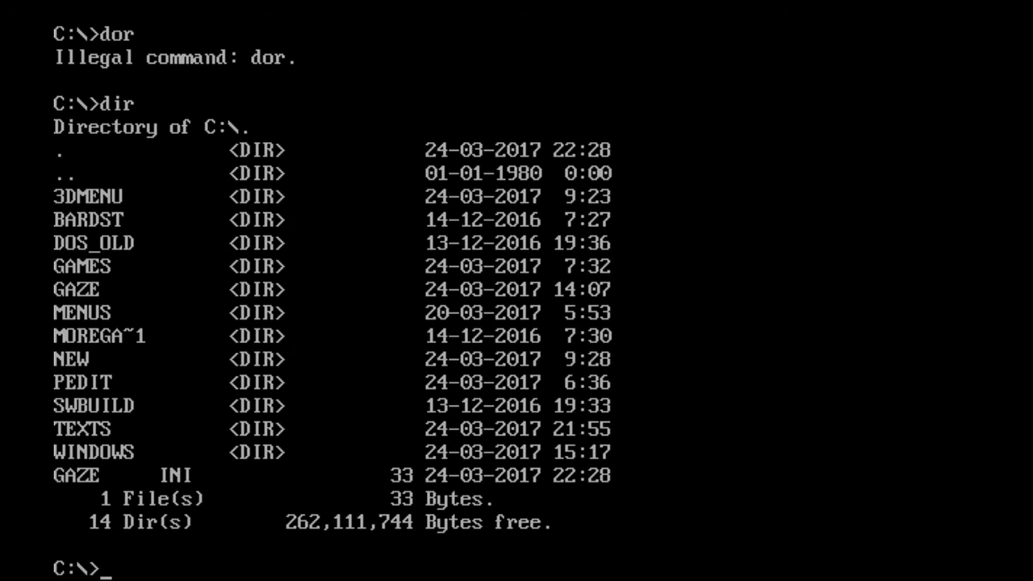
# Open gaze.ini in the text editor c:\pedit\ped.exe.
pyautogui.write('c:\\pedit')
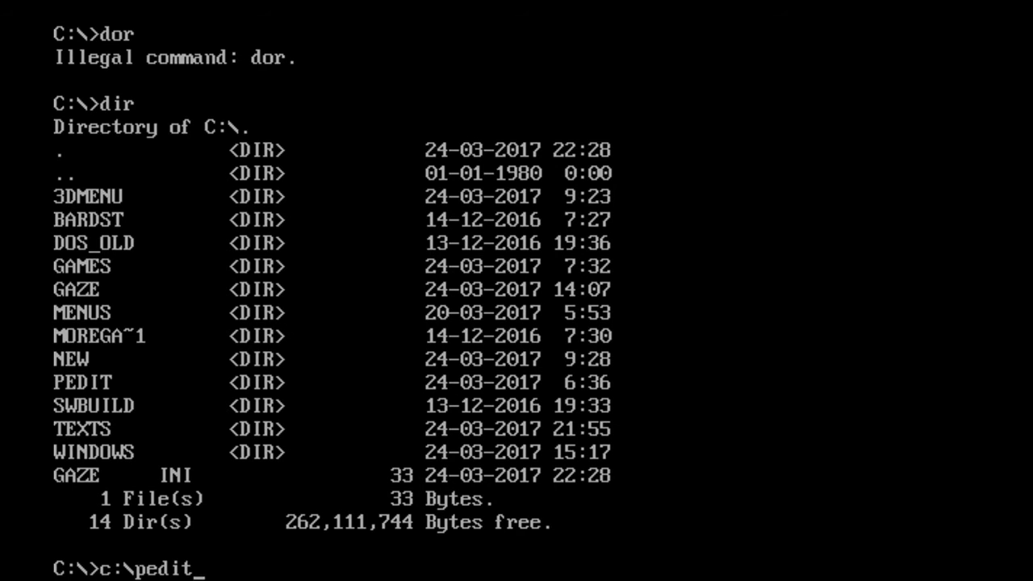
pyautogui.write('\\ped.exe ')
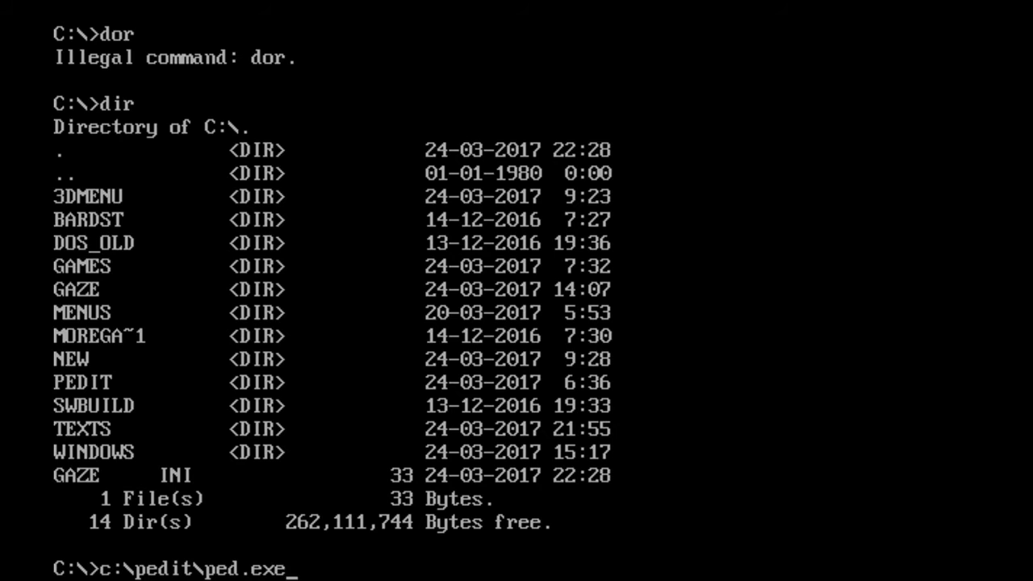
pyautogui.write('gaze.ini')
pyautogui.press('Return')
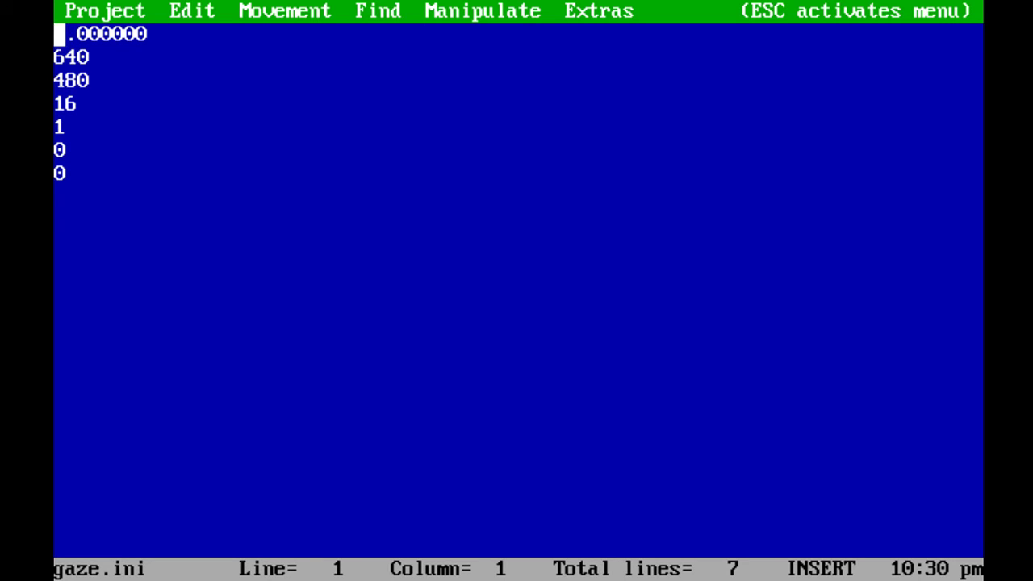
# Examine the settings in gaze.ini line by line, covering the resolution, colour depth and remaining option values.
pyautogui.press('Down')
pyautogui.press('Down')
pyautogui.press('Up')
pyautogui.press('Down')
pyautogui.press('Down')
pyautogui.press('Down')
pyautogui.press('Up')
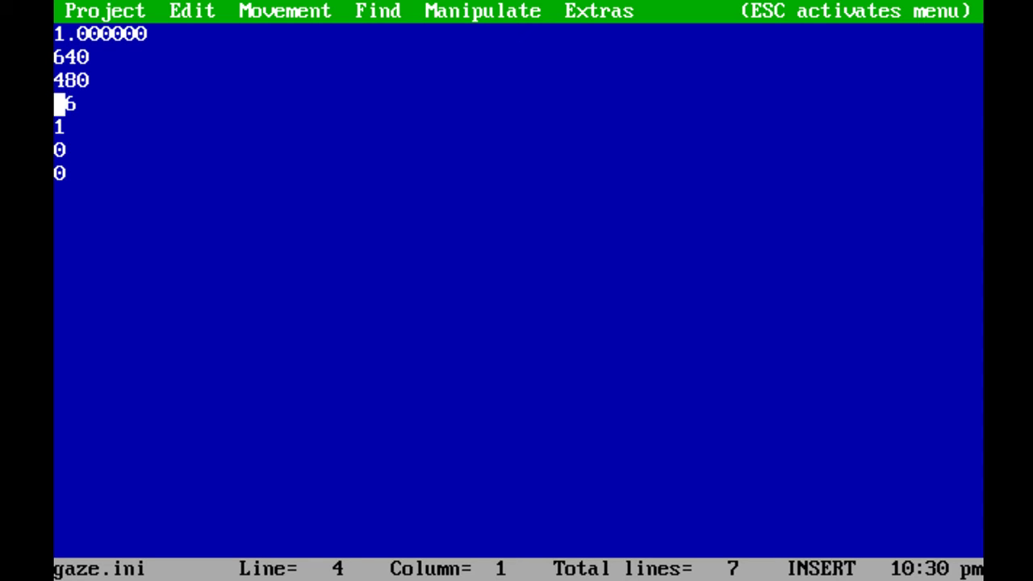
pyautogui.press('Down')
pyautogui.press('Down')
pyautogui.press('Down')
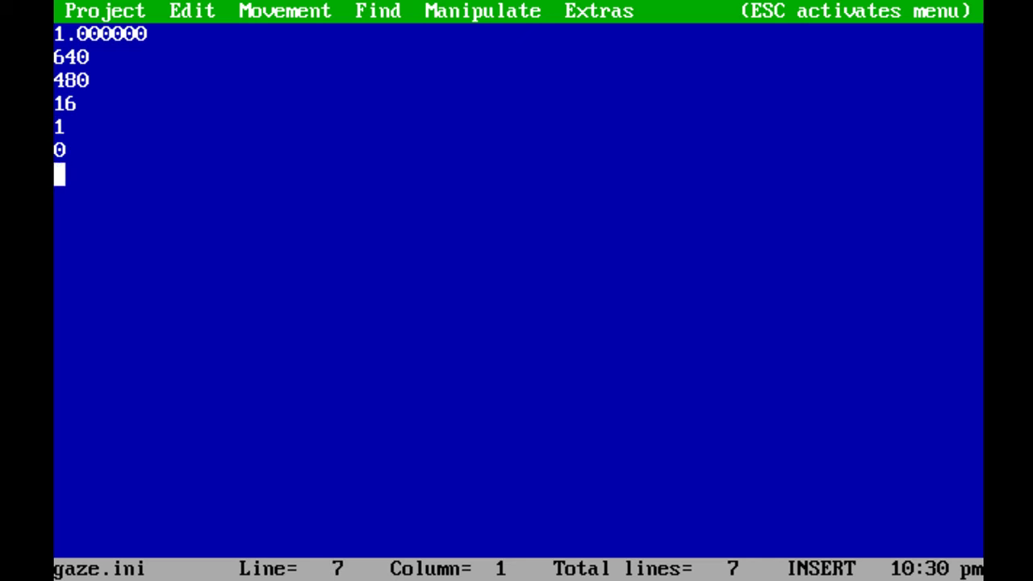
pyautogui.press('Up')
pyautogui.press('Up')
pyautogui.press('Up')
pyautogui.press('Up')
pyautogui.press('Down')
pyautogui.press('Down')
pyautogui.press('Down')
pyautogui.press('Up')
pyautogui.press('Up')
pyautogui.press('Down')
pyautogui.press('Up')
pyautogui.press('Down')
pyautogui.press('Up')
pyautogui.press('Down')
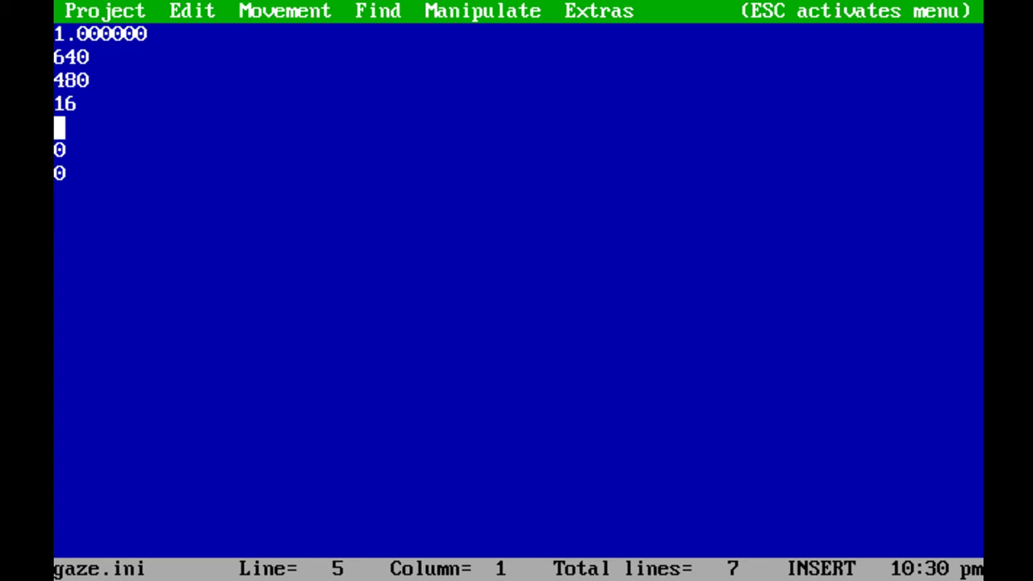
pyautogui.press('Up')
pyautogui.press('Down')
# Delete the final zero of the first-line value in gaze.ini, re-enter it, and return to the start of the line.
pyautogui.click(60, 103)
pyautogui.press('Down')
pyautogui.press('Up')
pyautogui.press('Up')
pyautogui.press('Up')
pyautogui.press('Up')
pyautogui.press('Right')
pyautogui.press('Right')
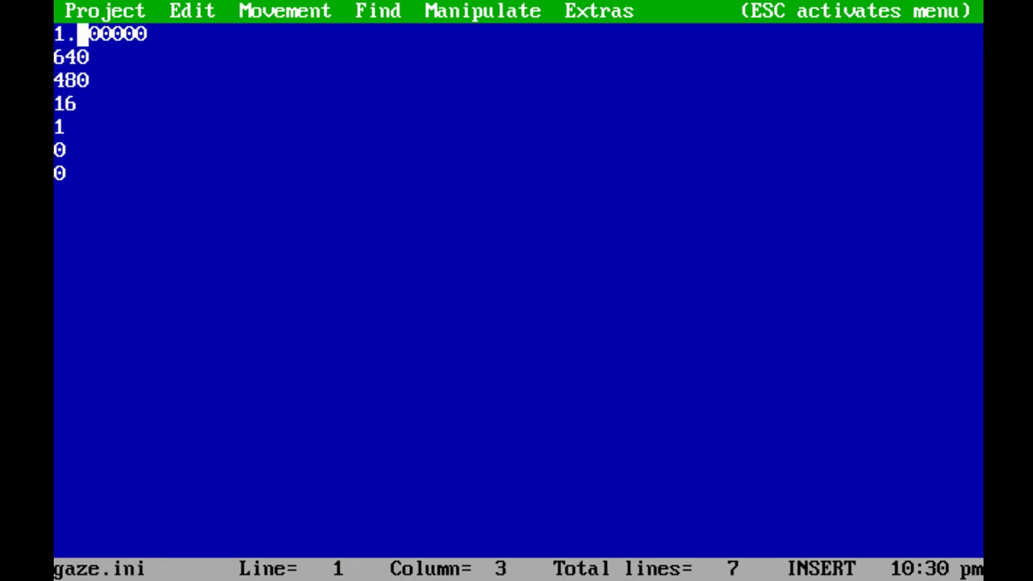
pyautogui.press('Right')
pyautogui.press('Right')
pyautogui.press('Right')
pyautogui.press('Right')
pyautogui.press('Right')
pyautogui.press('Right')
pyautogui.press('BackSpace')
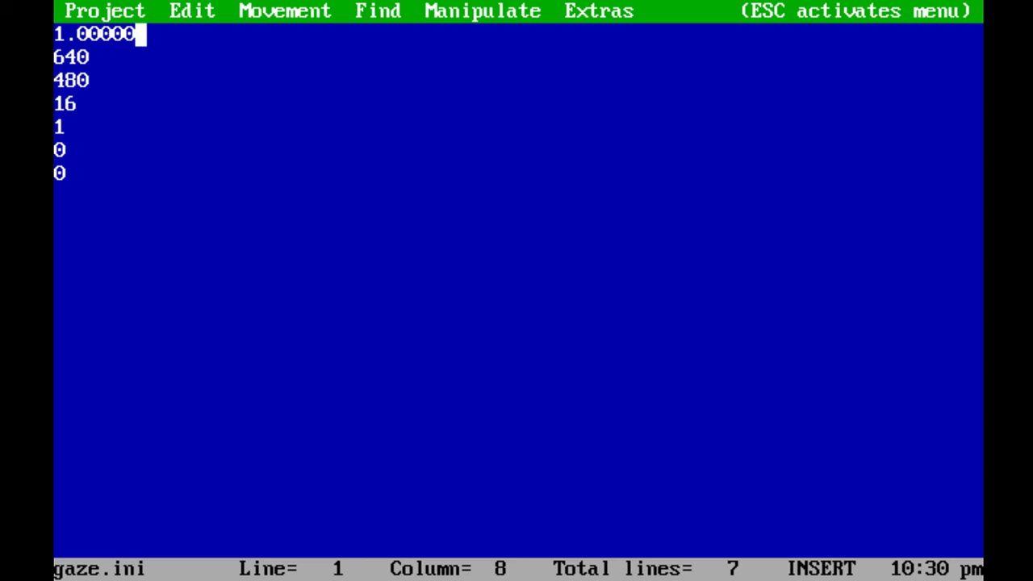
pyautogui.write('0')
pyautogui.press('Left')
pyautogui.press('Left')
pyautogui.press('Left')
pyautogui.press('Home')
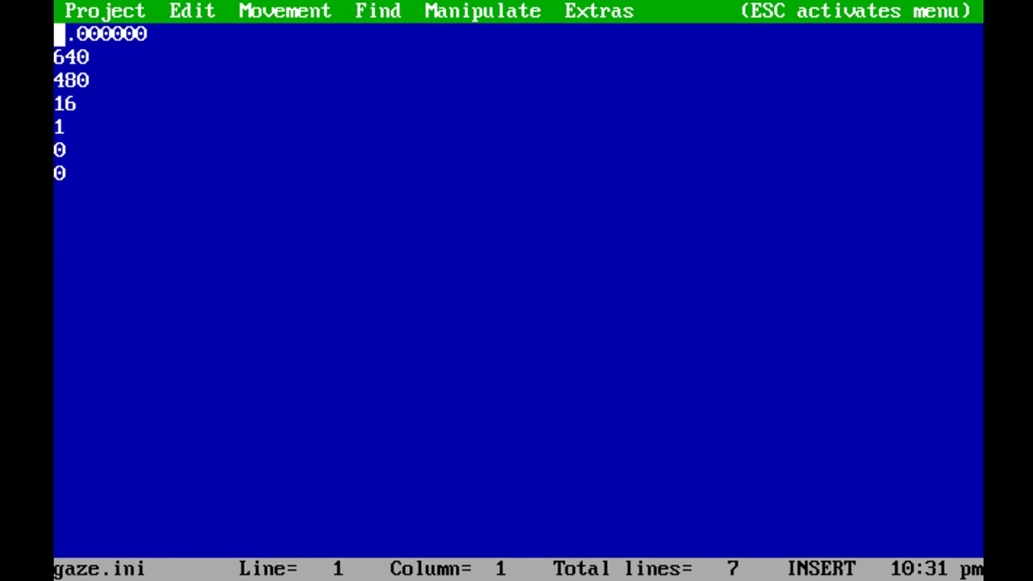
# Quit the text editor and return to the DOS prompt.
pyautogui.press('Escape')
pyautogui.press('Up')
pyautogui.press('Return')
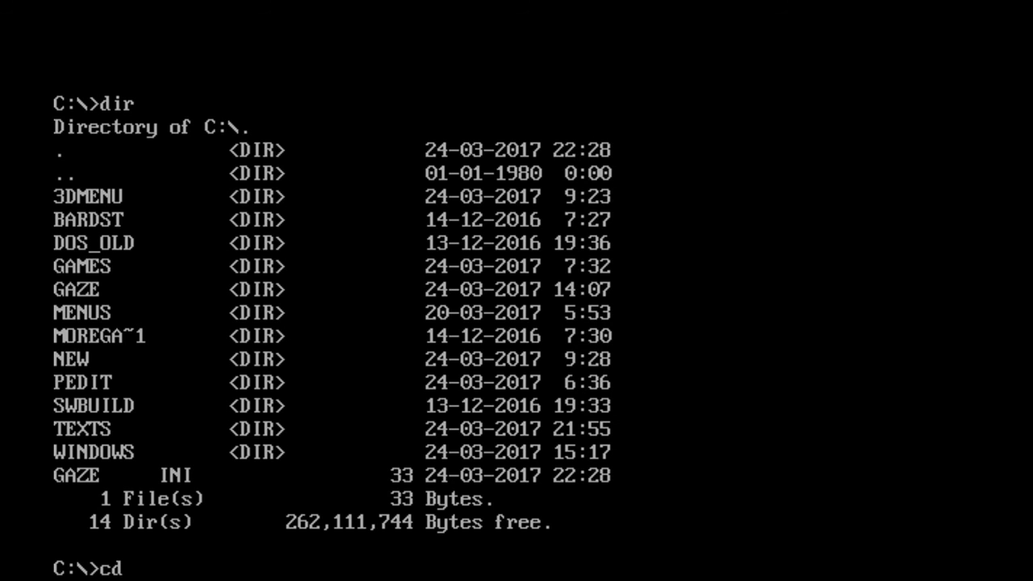
# Change to the 3DMENU directory and list its contents.
pyautogui.write(' 3d')
pyautogui.press('Tab')
pyautogui.press('Return')
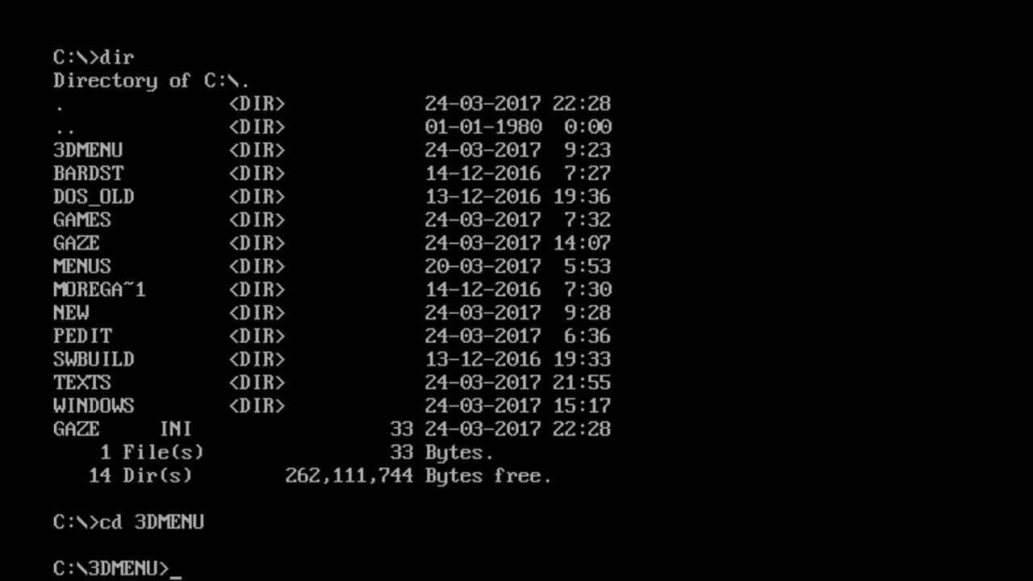
pyautogui.write('dir')
pyautogui.press('Return')
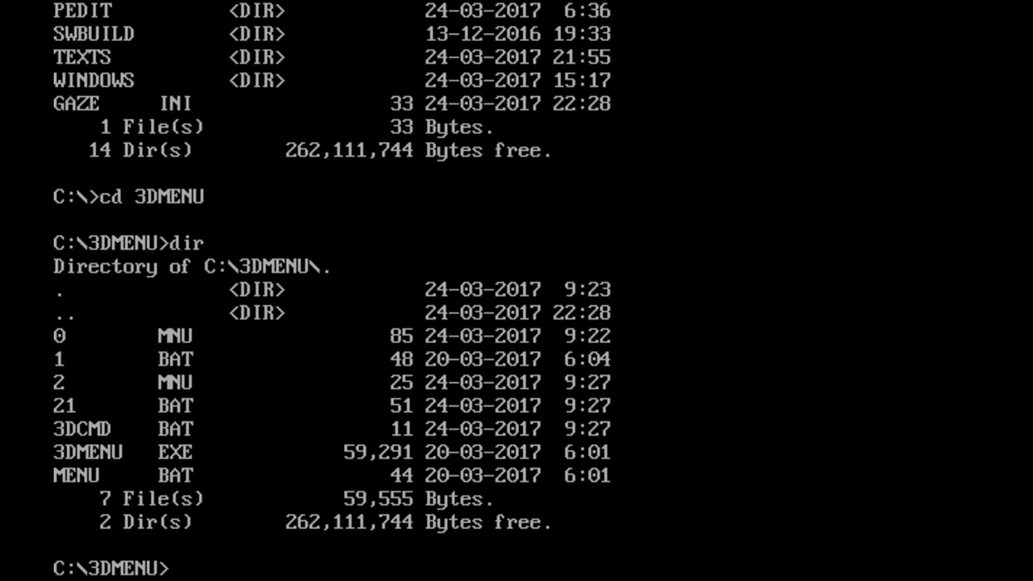
# Launch the 3DMENU program and back out of the Utilities submenu to the main menu.
pyautogui.write('3d')
pyautogui.press('Return')
pyautogui.write('3d')
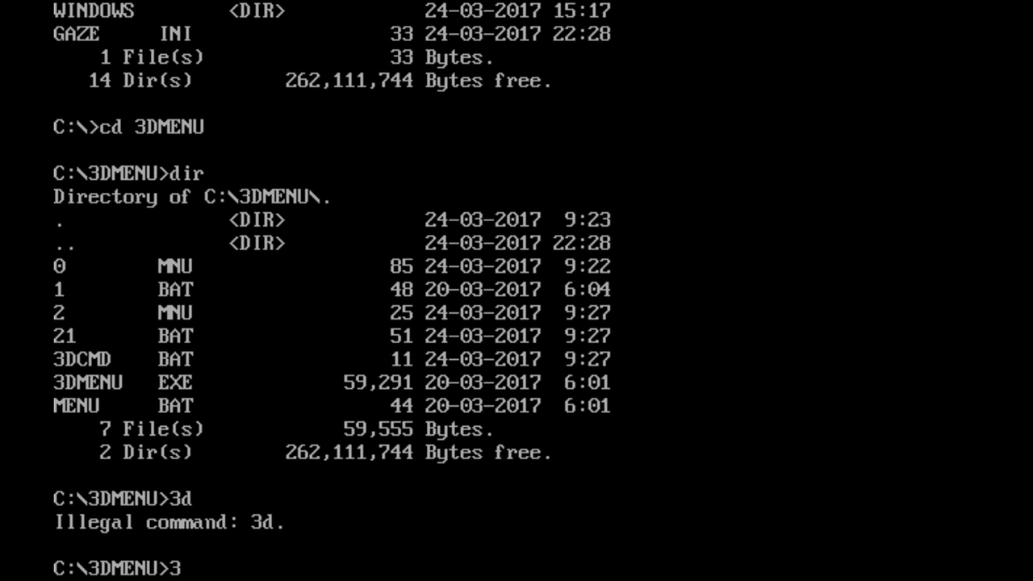
pyautogui.press('Tab')
pyautogui.press('Tab')
pyautogui.press('Return')
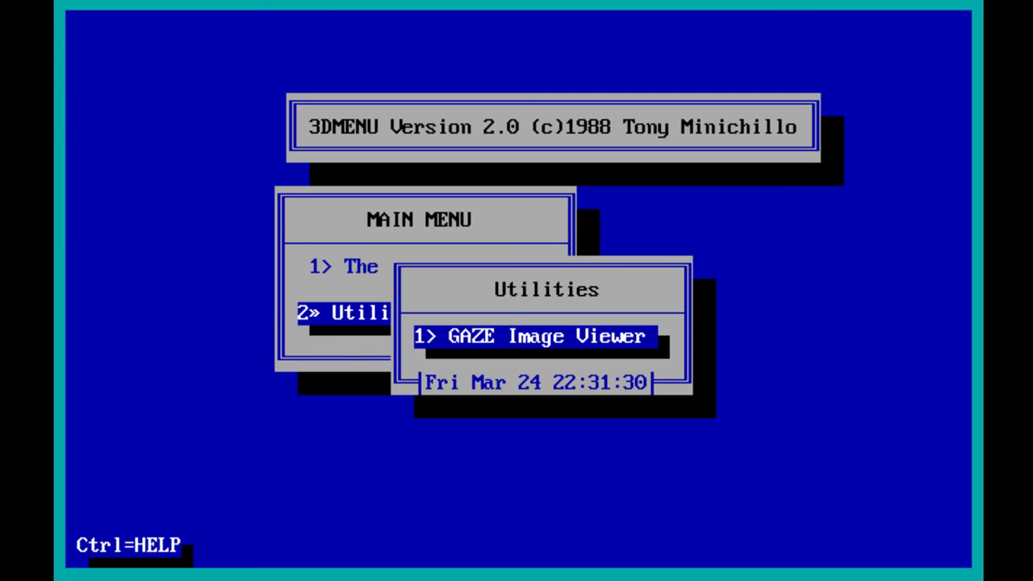
pyautogui.press('Escape')
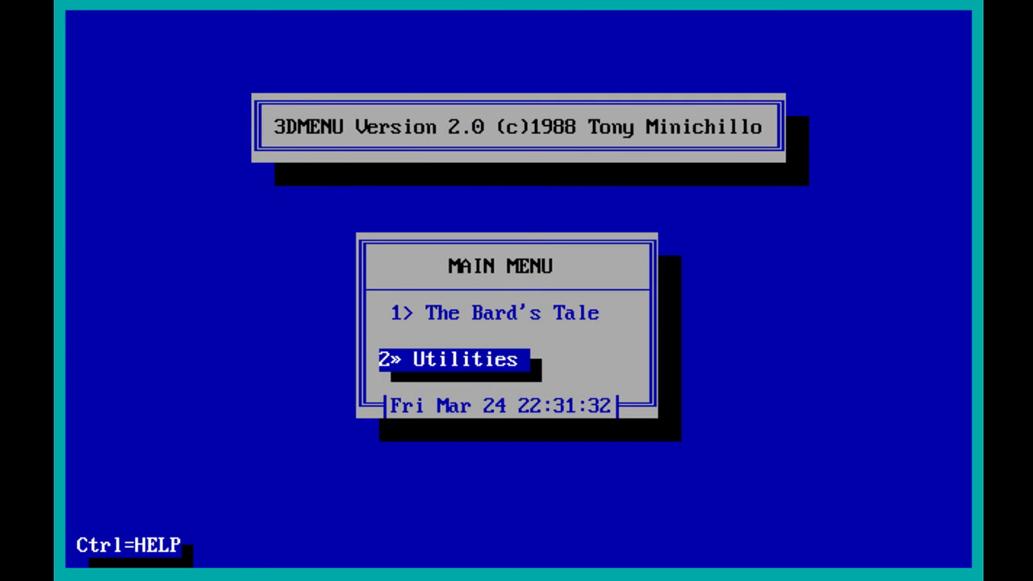